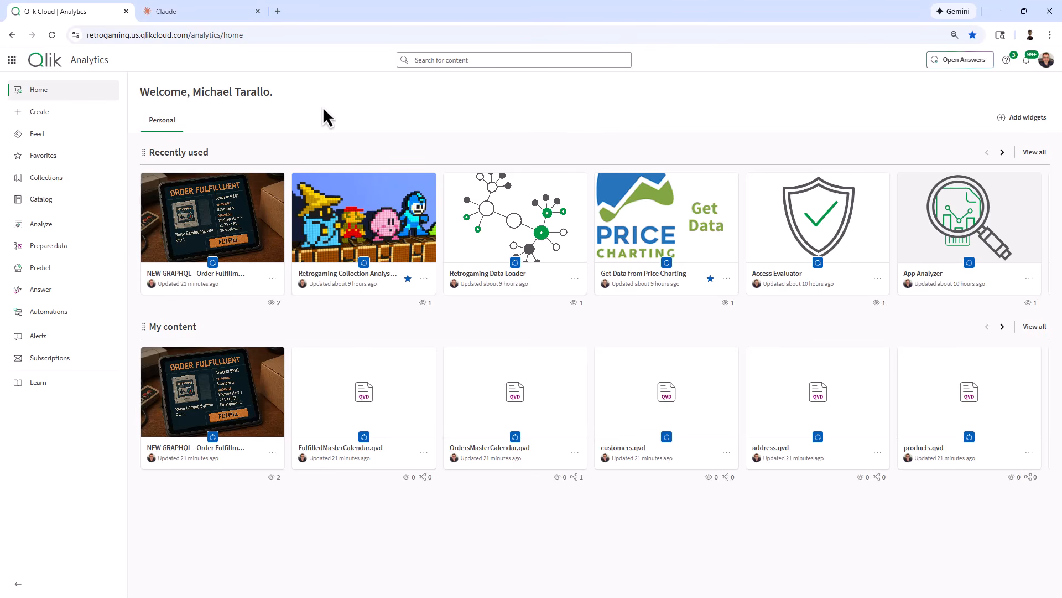
Switch to the Claude site and sign in with the existing Google account.
left_click(209, 11)
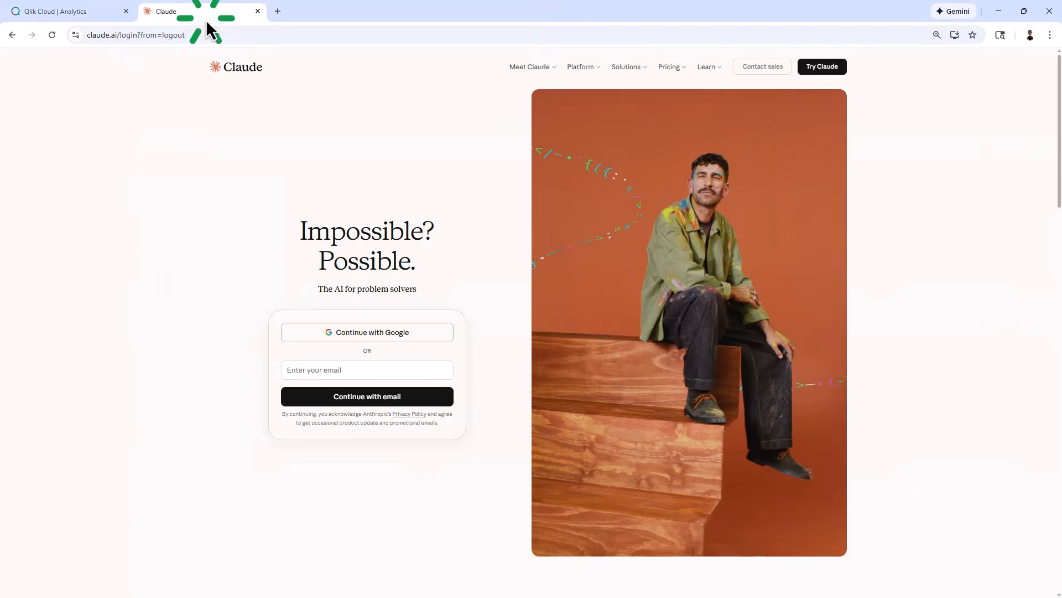
left_click(372, 332)
left_click(85, 376)
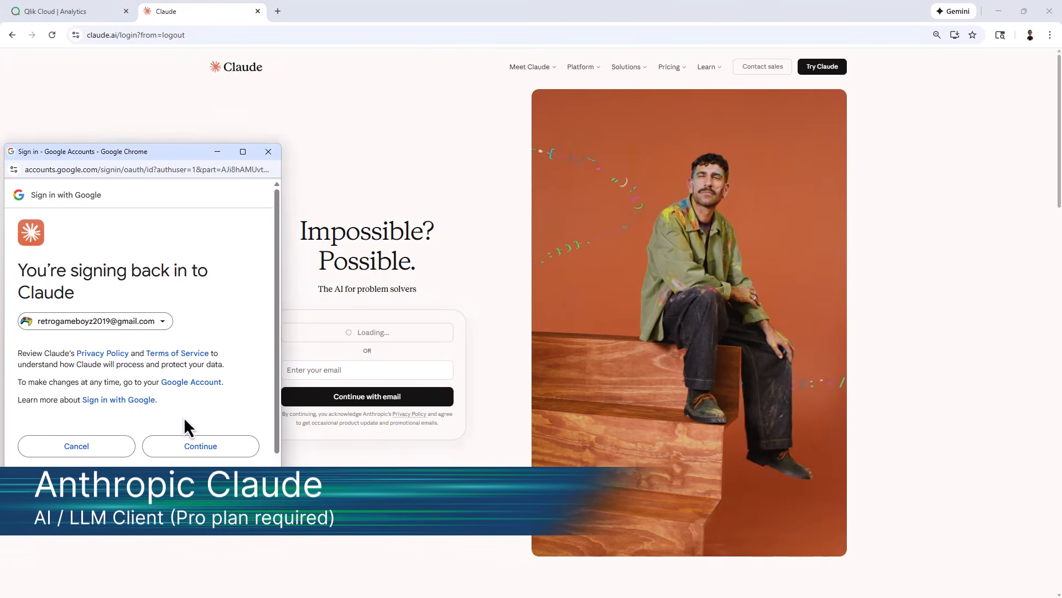
left_click(200, 446)
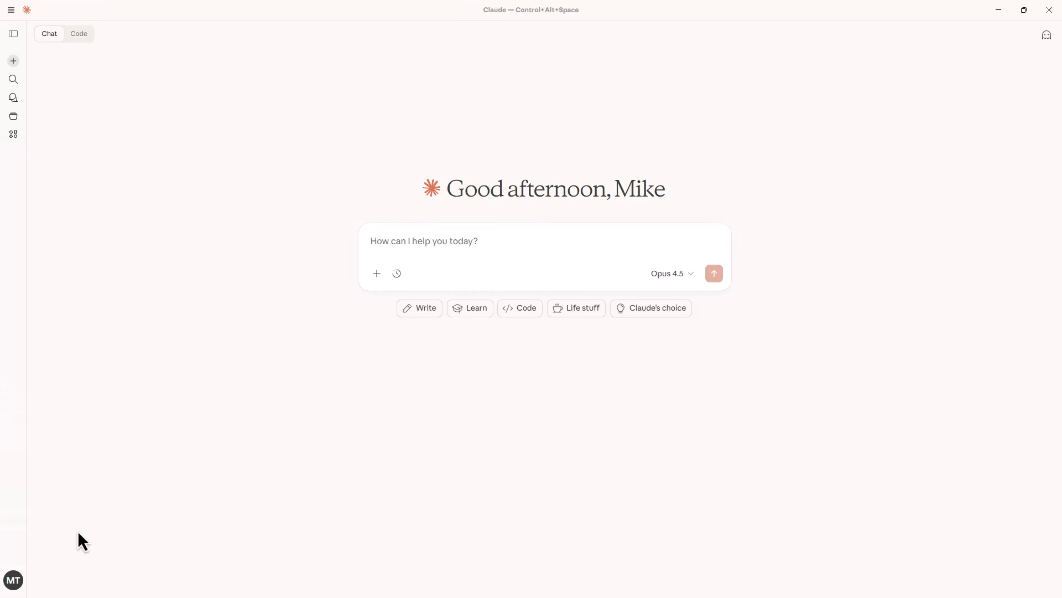
Start a custom connector in Claude's connector settings and name it "Qlik MCP Server RGB".
left_click(14, 581)
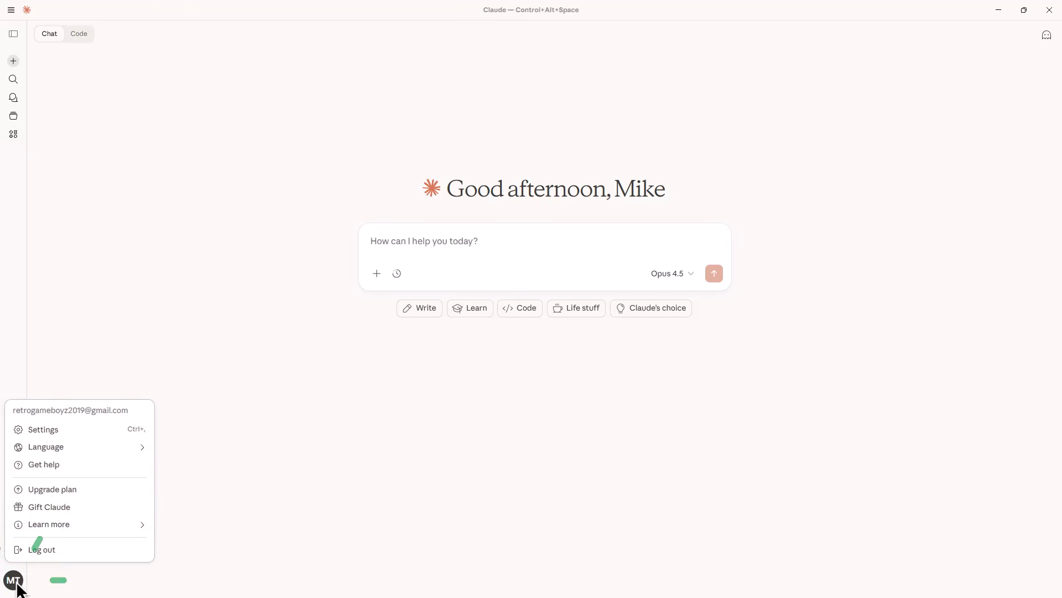
left_click(60, 427)
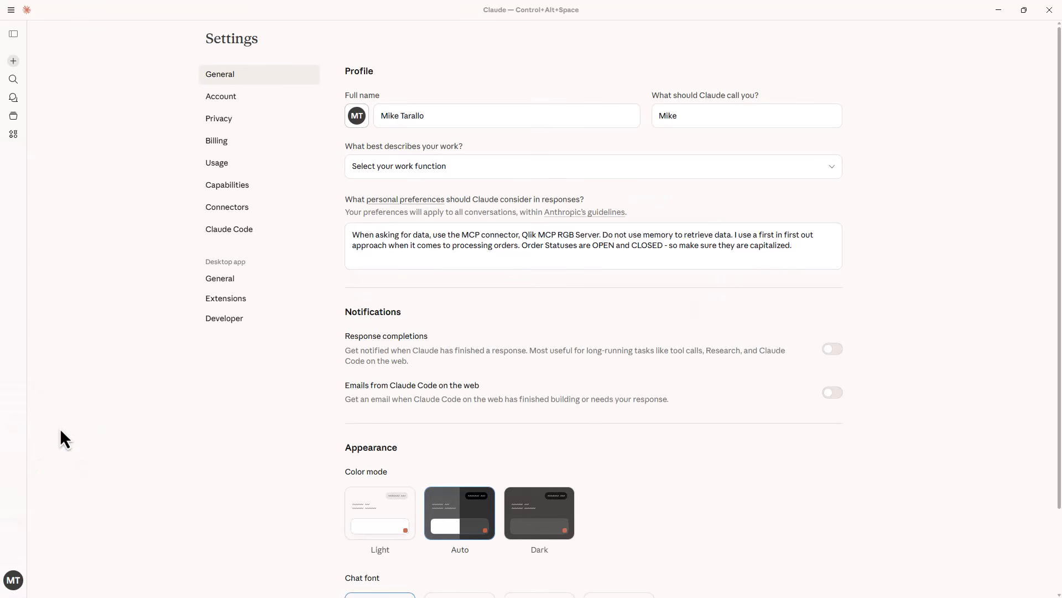
left_click(251, 206)
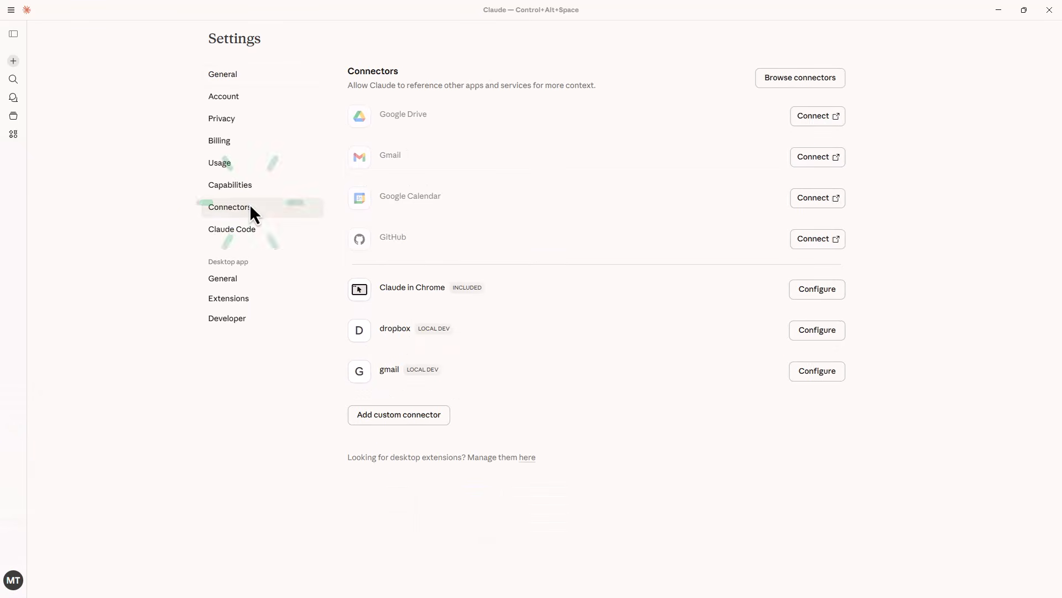
left_click(390, 416)
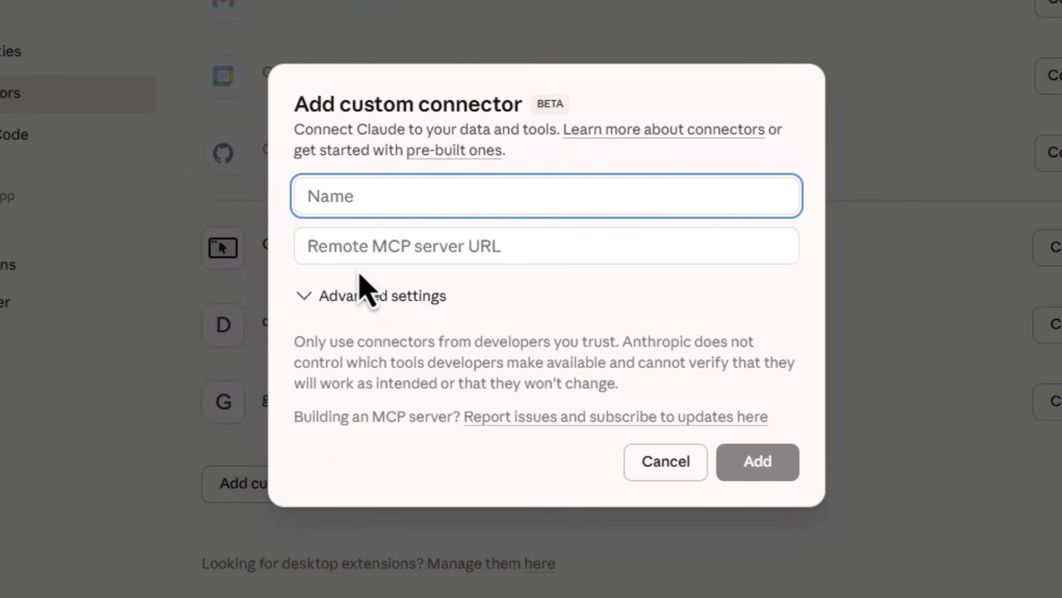
type("Qlik MCP S")
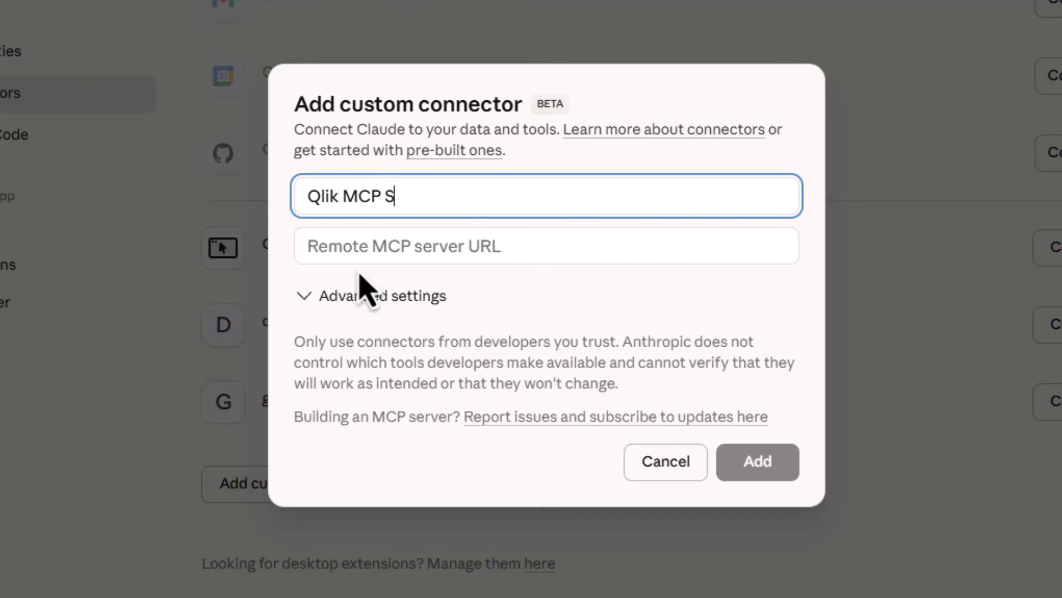
type("erver RGB")
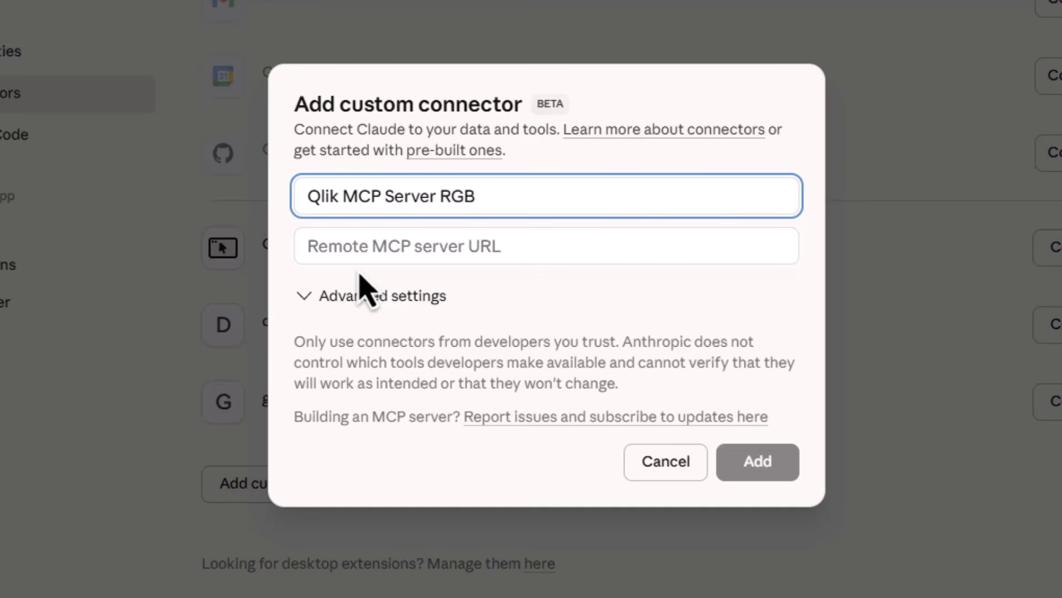
left_click(360, 250)
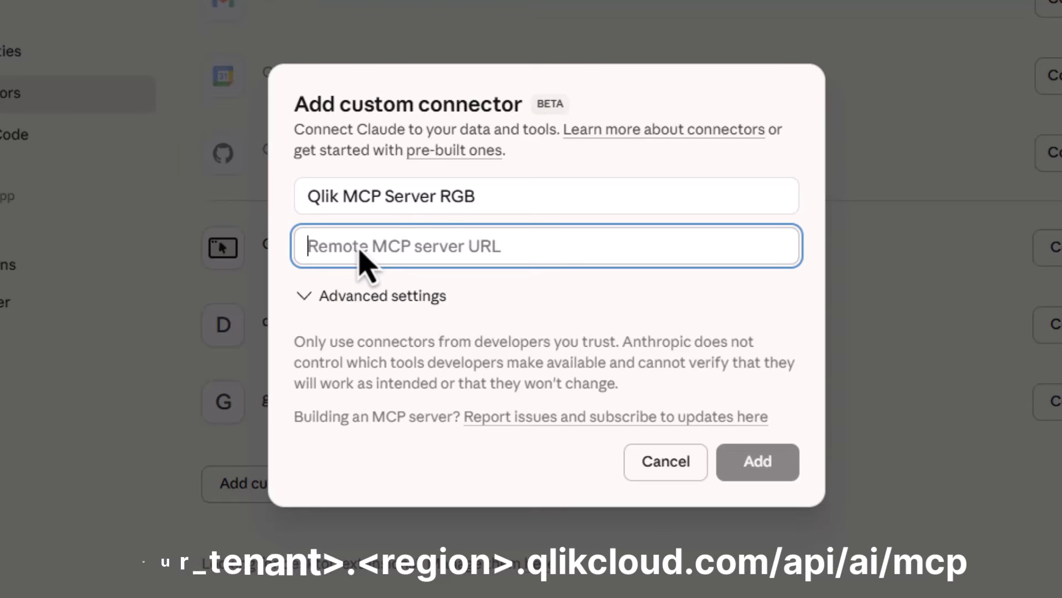
type("https://retrogaming.us.qlikcloud.com/api/ai/mcp")
left_click(473, 291)
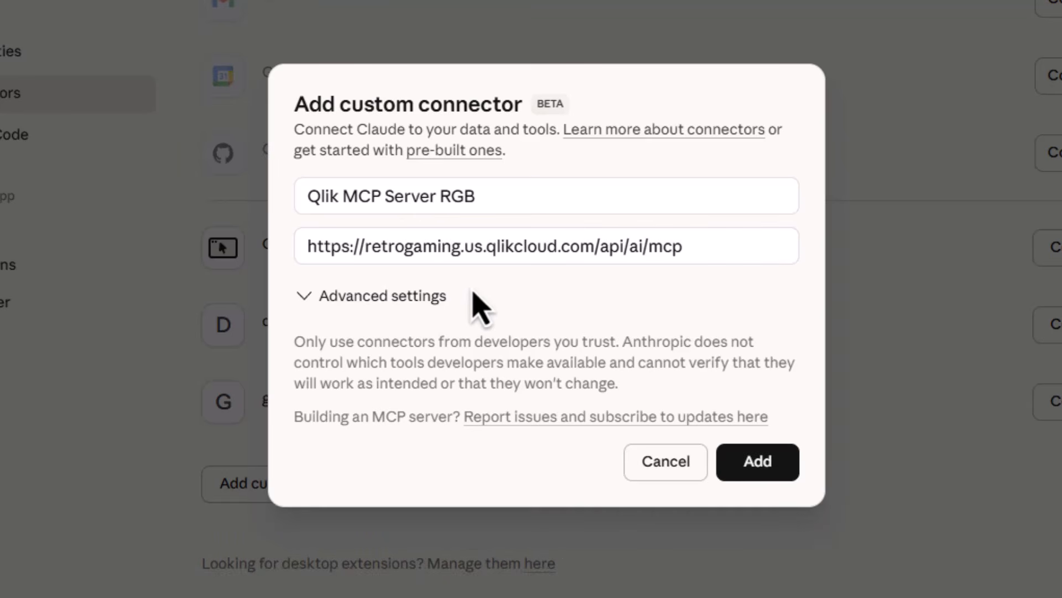
left_click(308, 295)
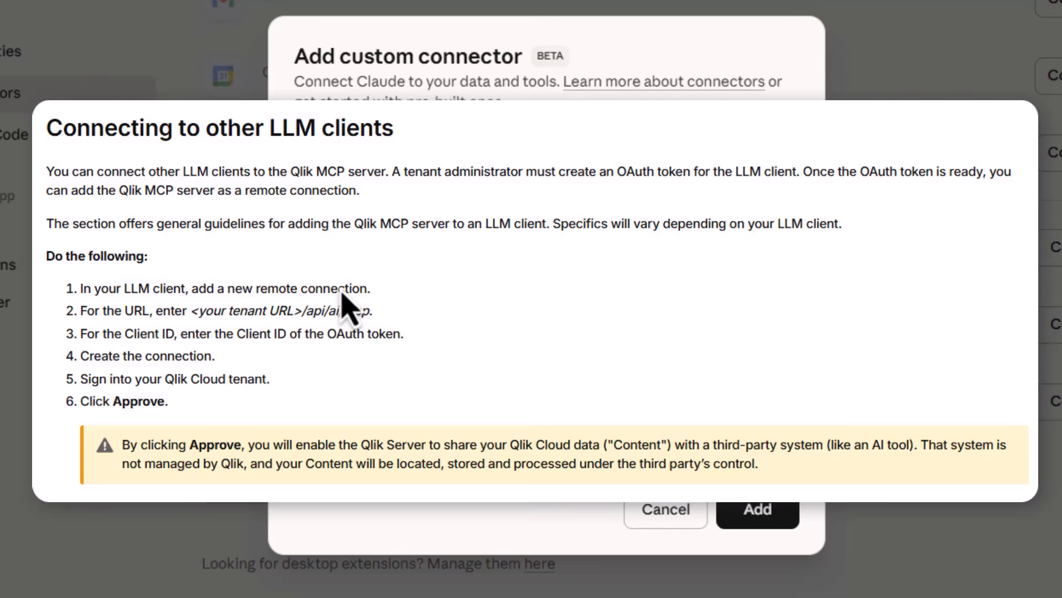
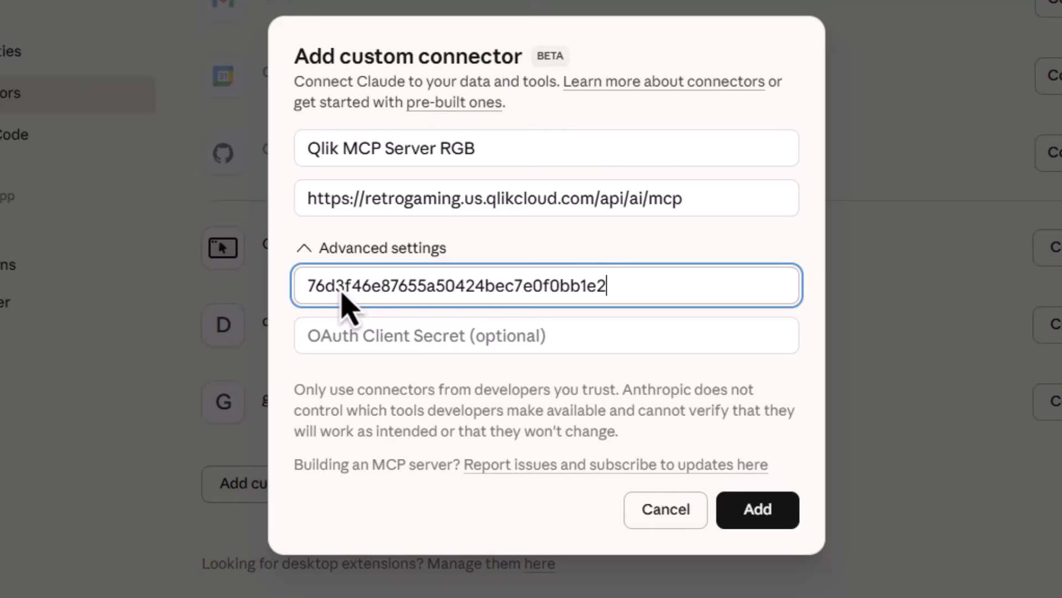
left_click(744, 507)
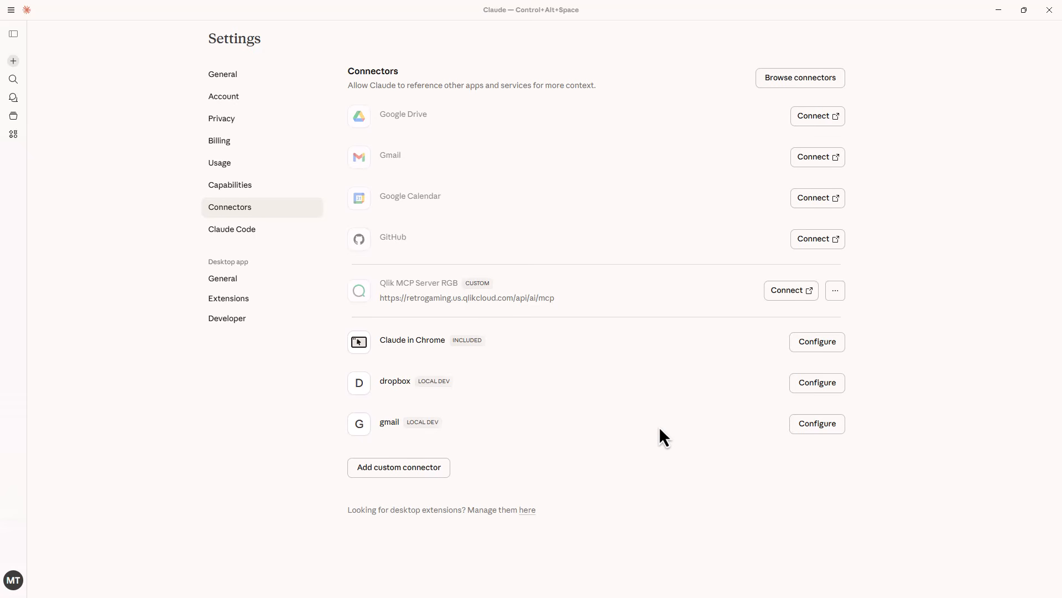
Connect the Qlik MCP Server RGB connector and review its tool permissions, including the individual read-only tools.
left_click(783, 297)
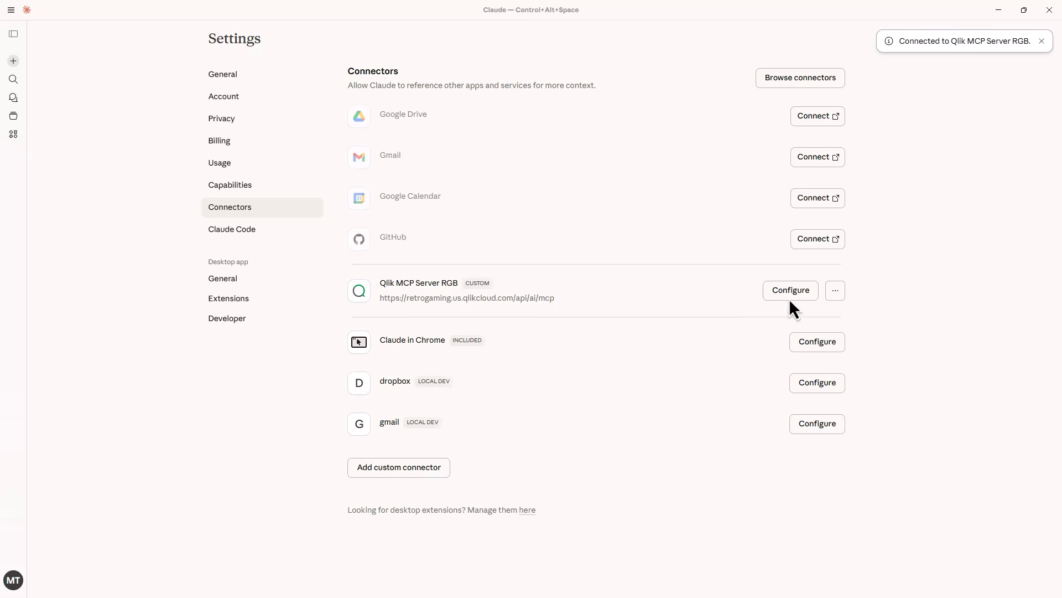
left_click(790, 299)
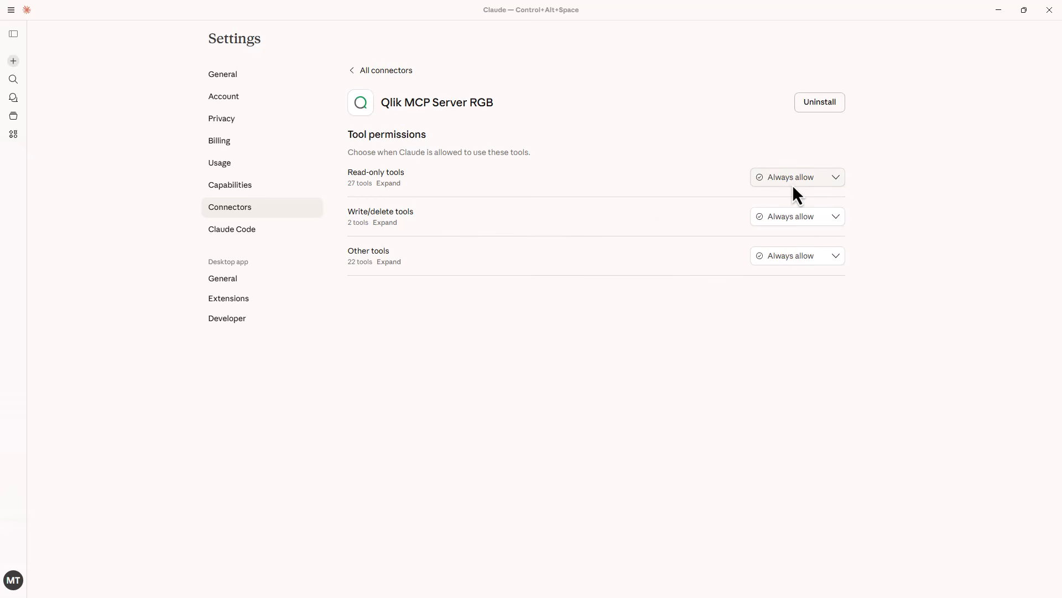
left_click(390, 183)
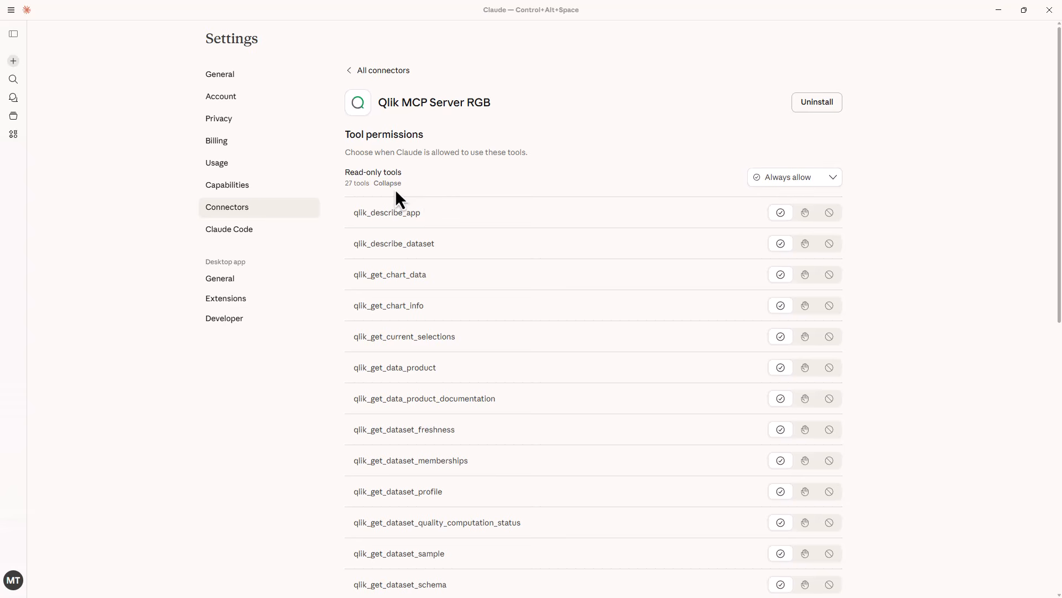
left_click(394, 186)
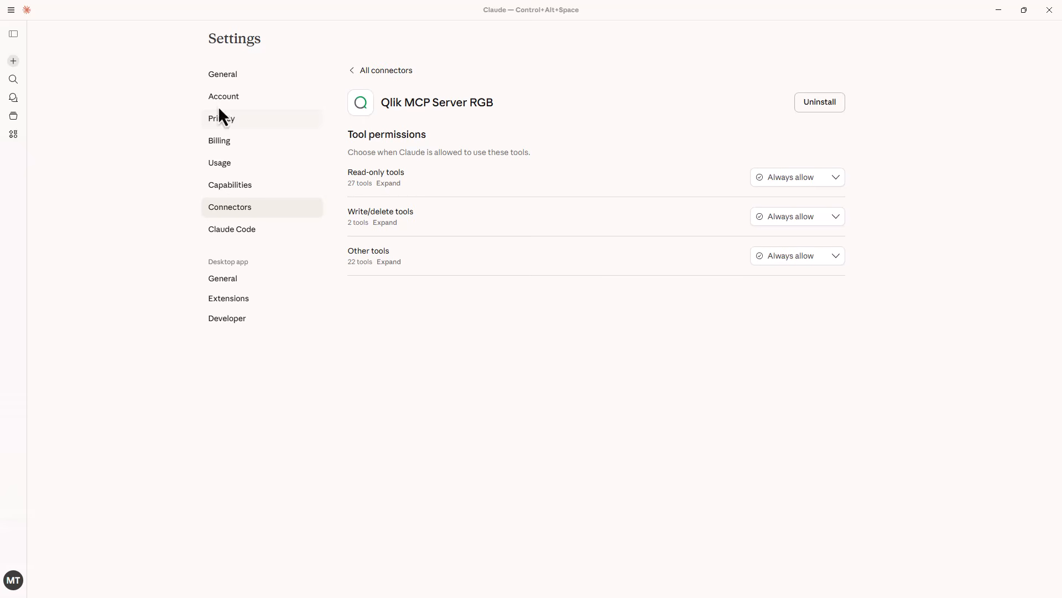
Start a new chat and check whether the Qlik MCP Server RGB connector is enabled for it.
left_click(13, 59)
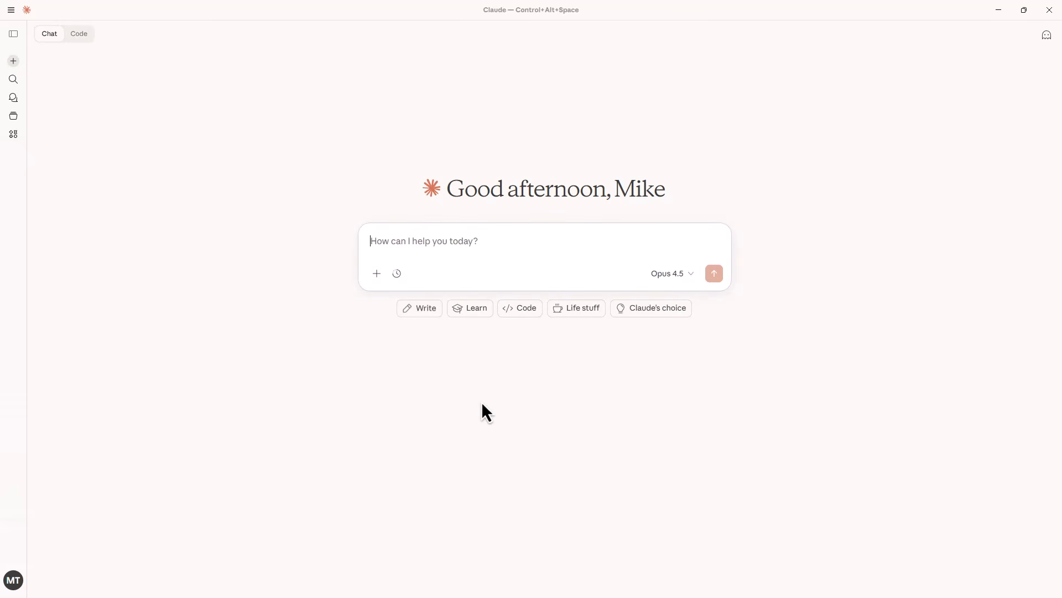
left_click(372, 277)
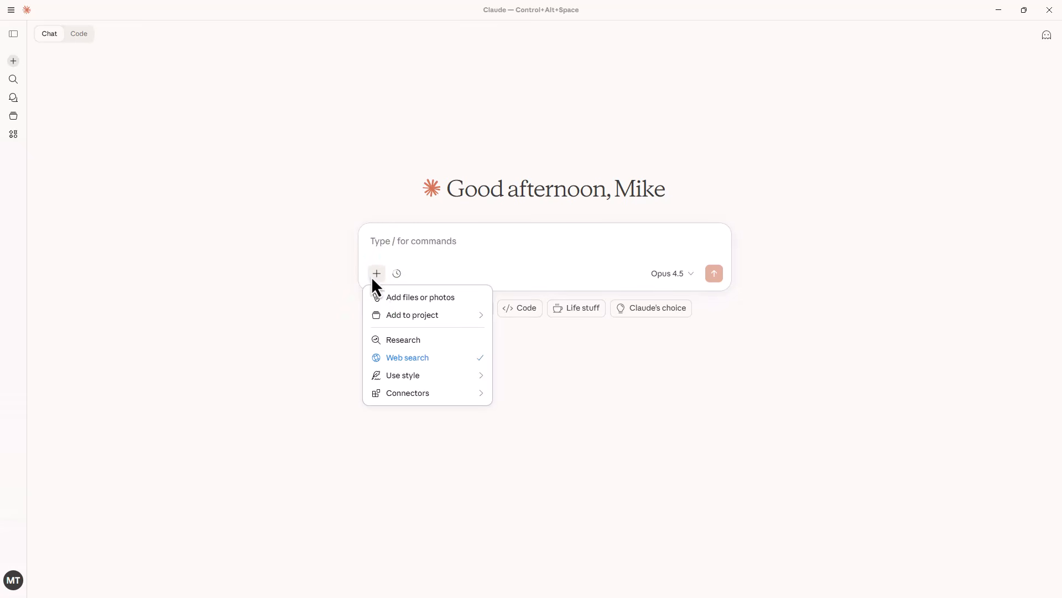
mouse_move(450, 399)
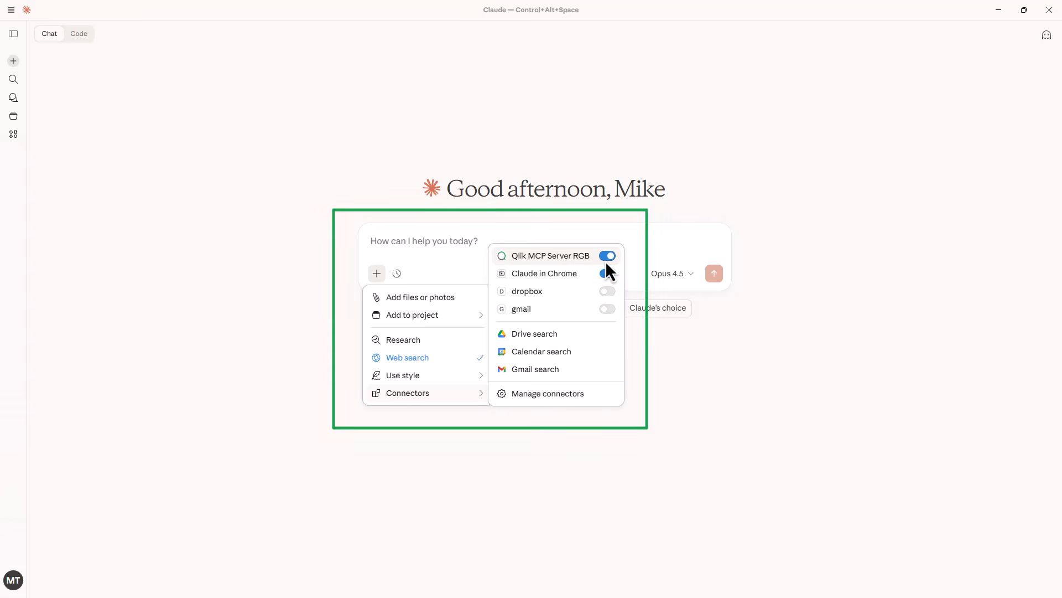
left_click(676, 431)
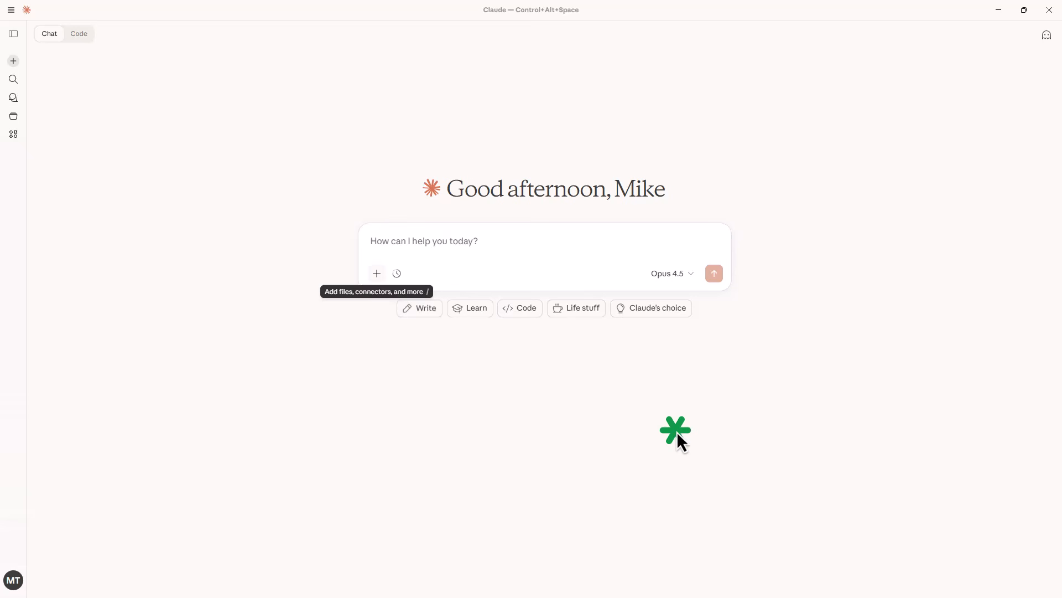
Send the prompt "search qlik for available apps I can use" and expand the details of the Qlik search call.
left_click(482, 240)
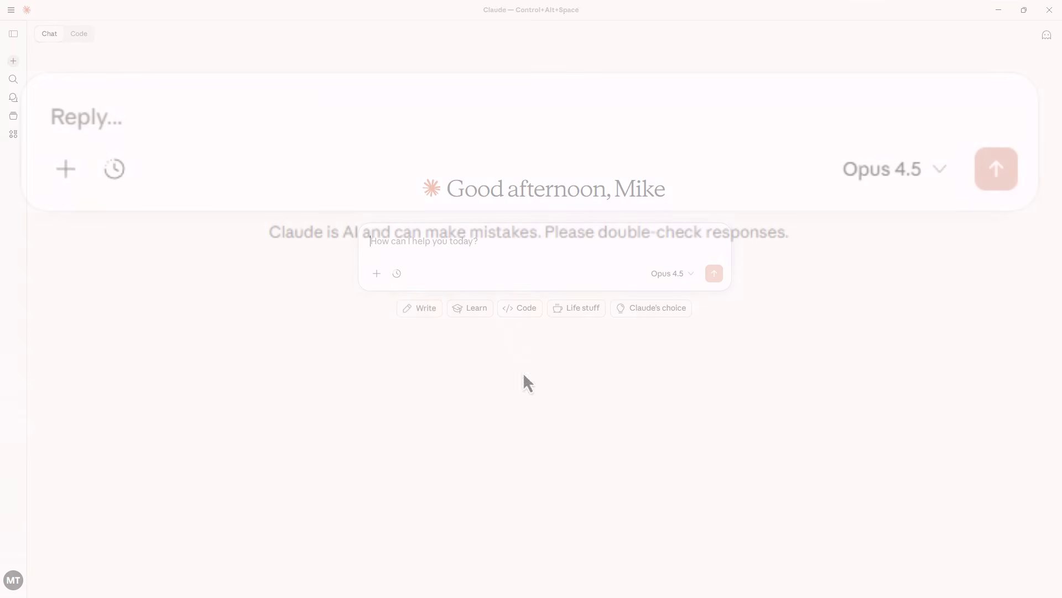
left_click(333, 102)
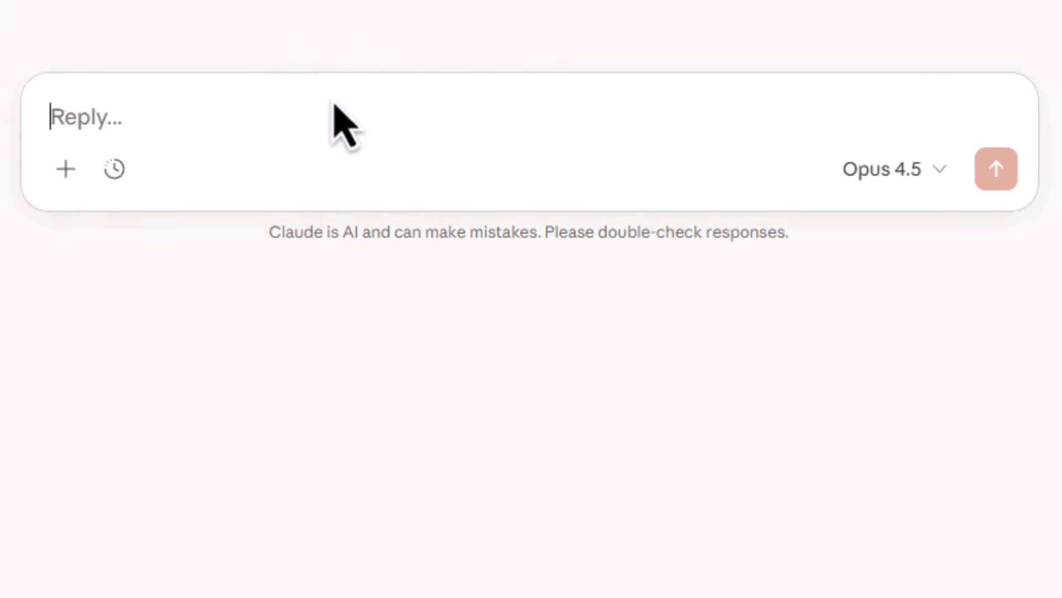
type("search")
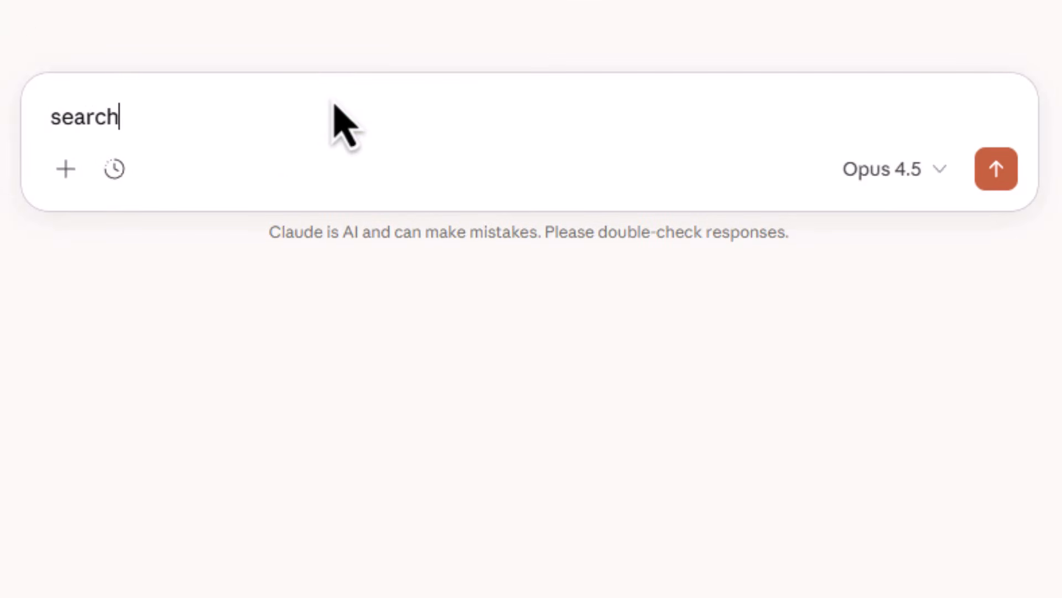
type(" qlik for avail")
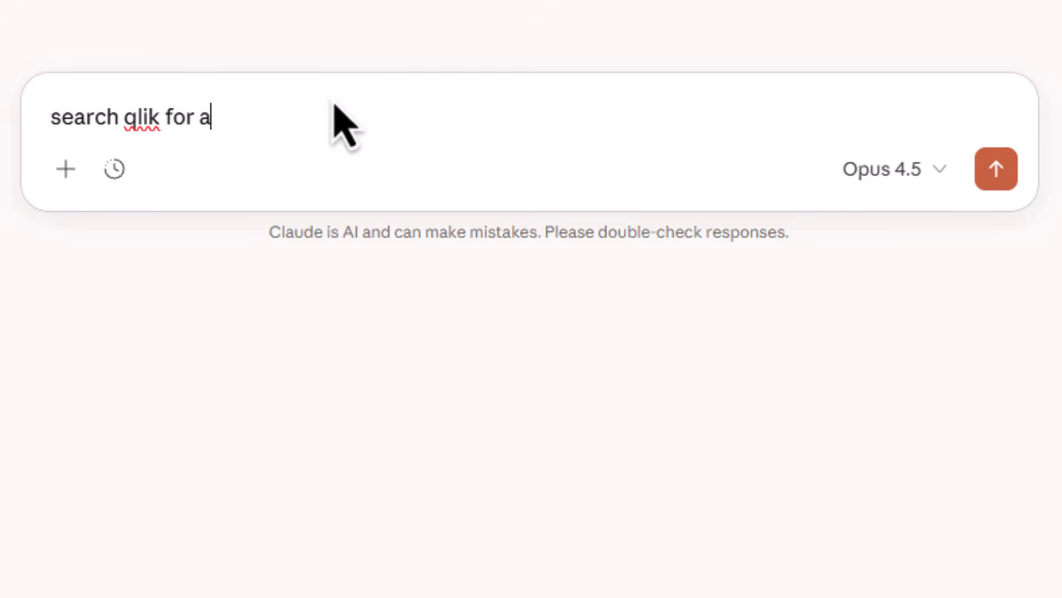
type("able ")
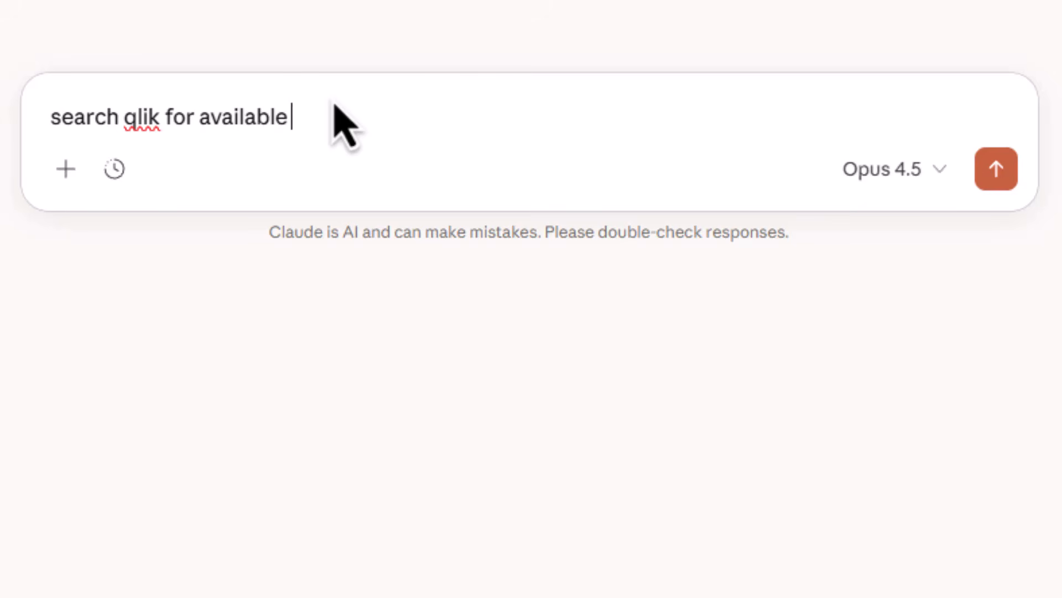
type("apps can use")
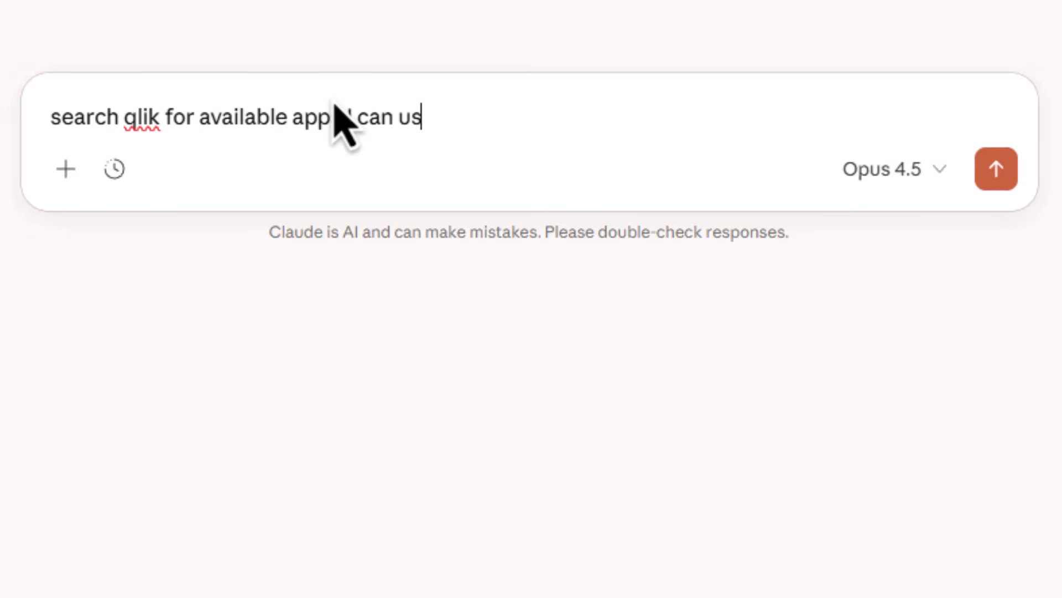
key("Return")
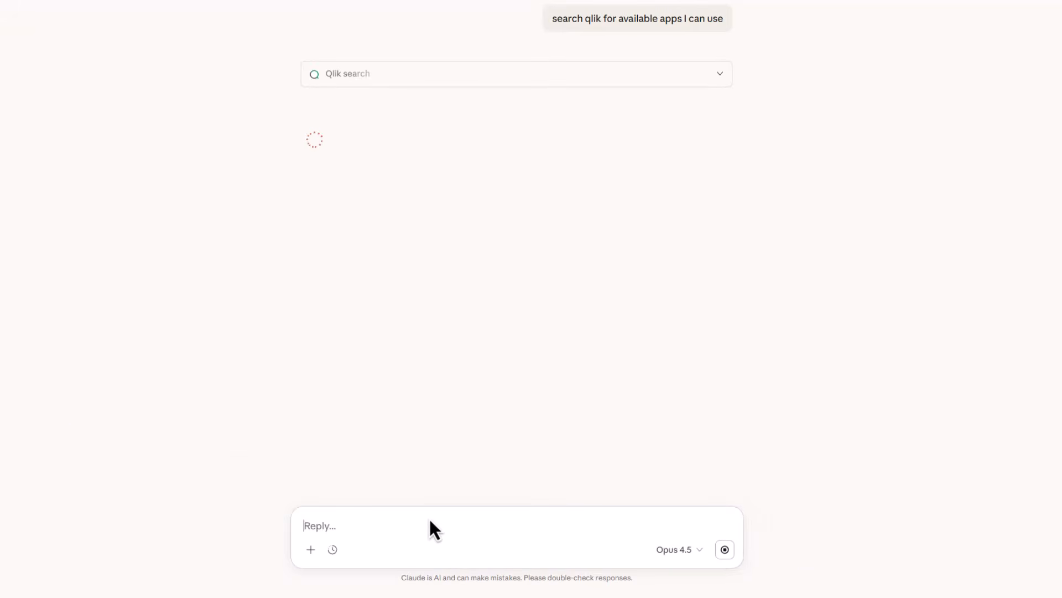
left_click(725, 74)
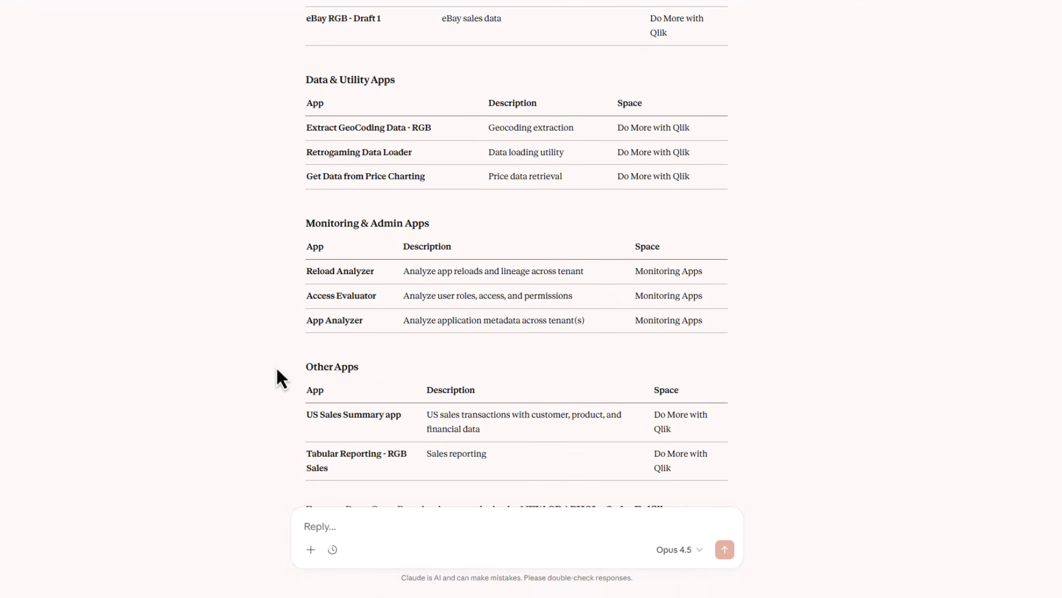
Review the listed apps, then ask "how is my business doing, please use the sales and order fulfillment app" and expand the Qlik describe app call.
scroll(277, 370, "up", 12)
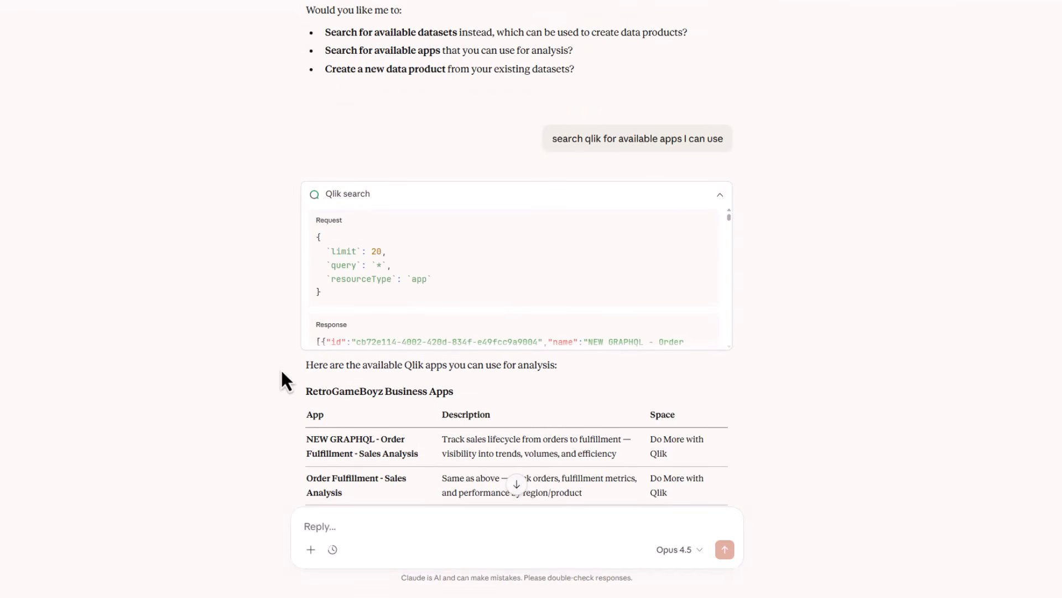
scroll(360, 520, "down", 10)
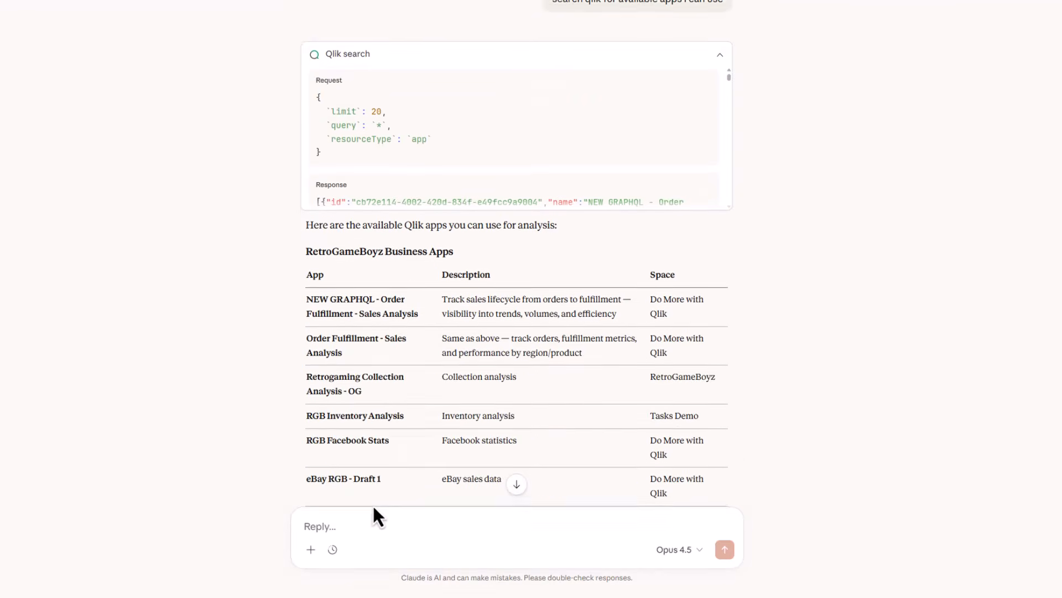
scroll(349, 533, "down", 3)
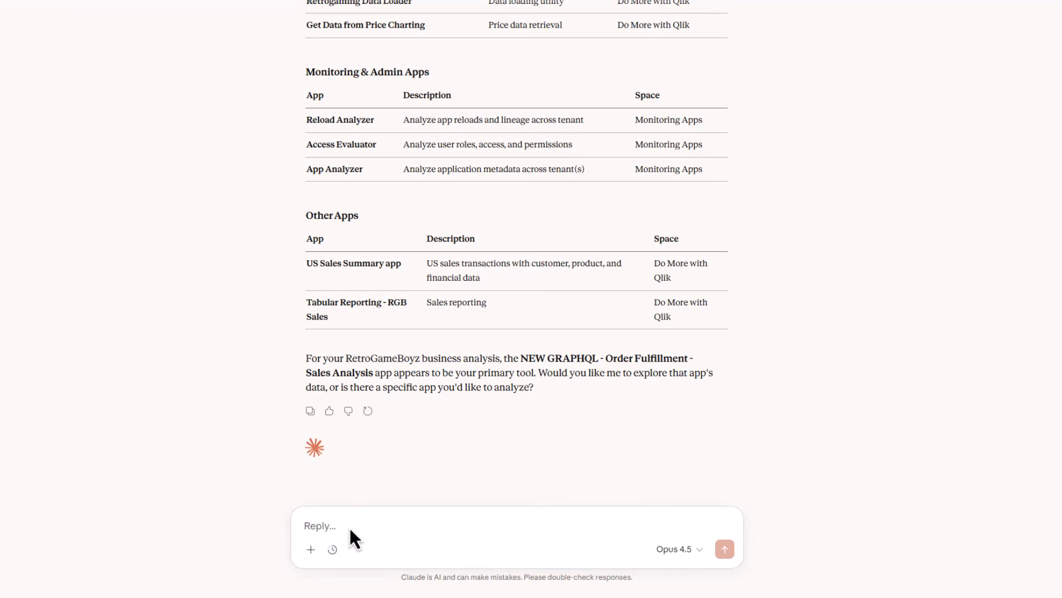
type("how is my business")
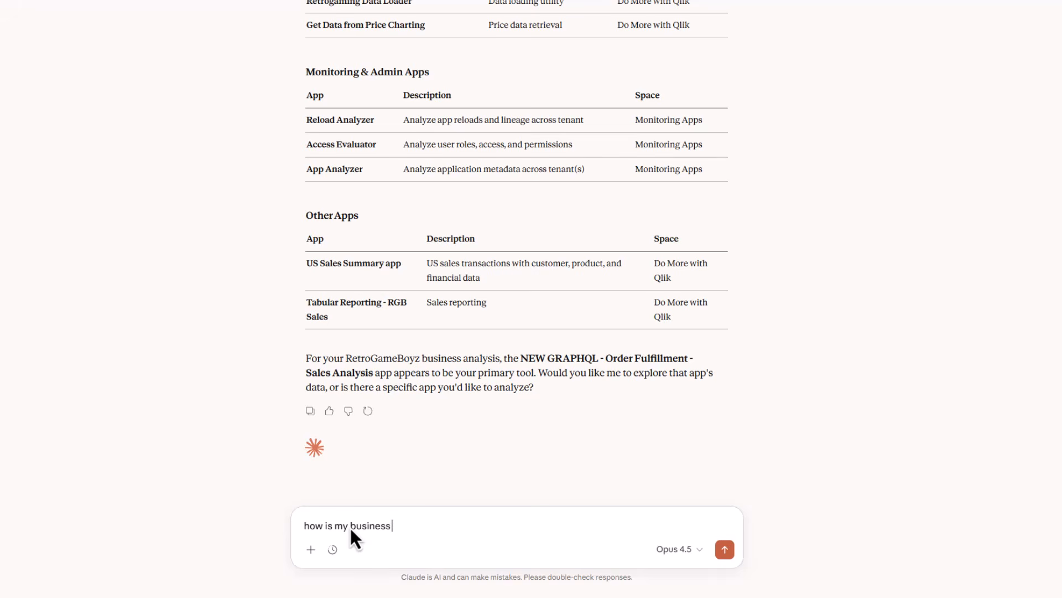
type(" doing, please use the sale")
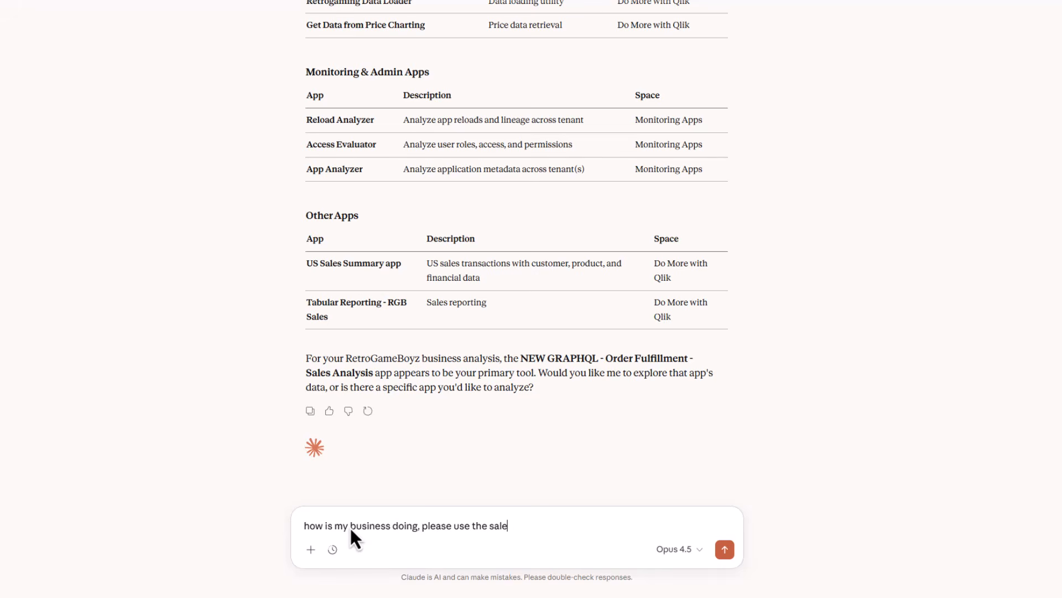
type("s and order fulfillment app")
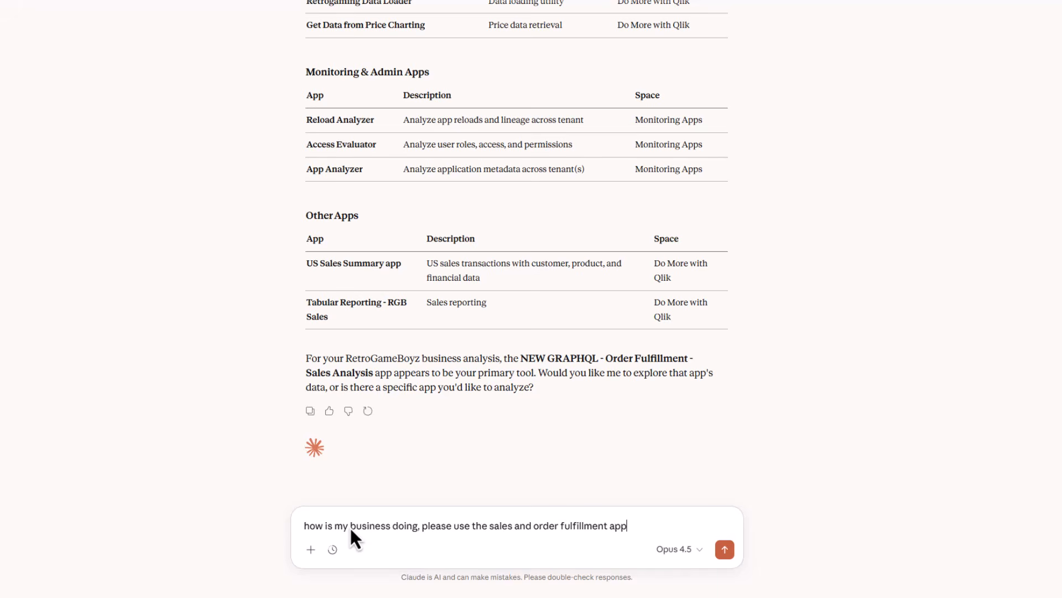
key("Return")
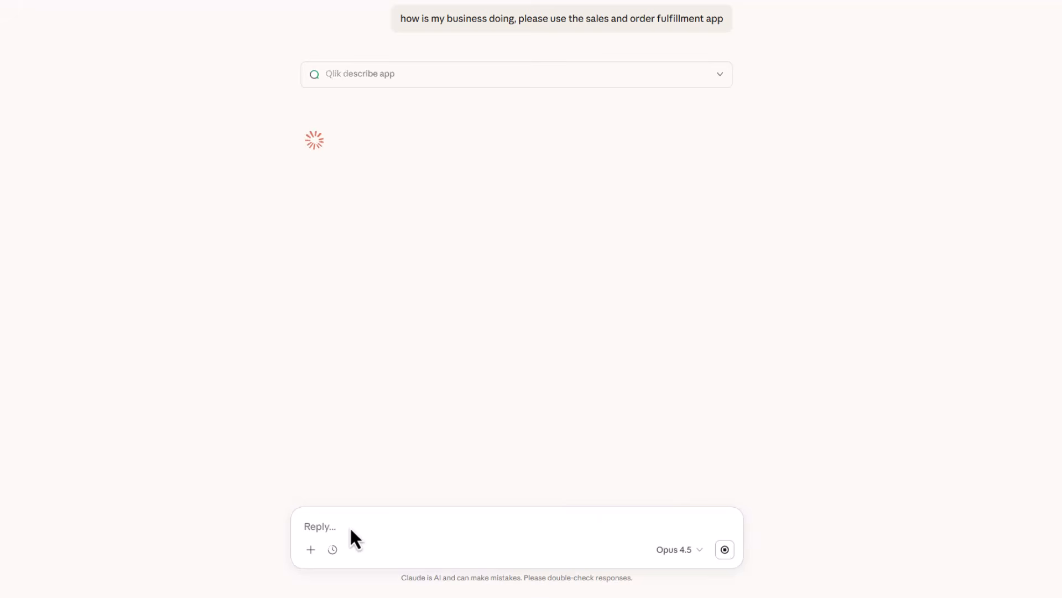
left_click(720, 74)
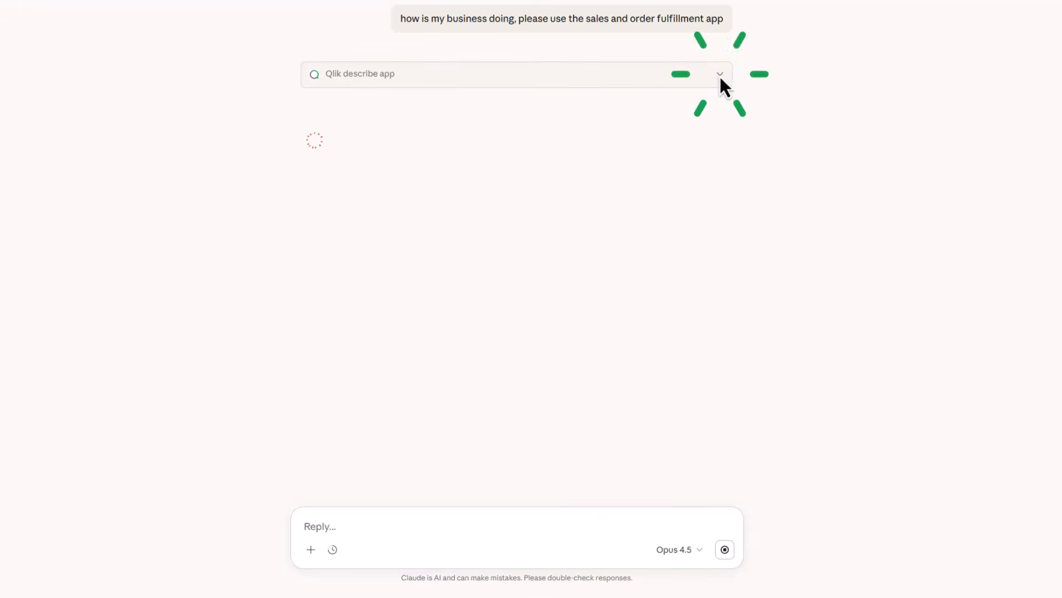